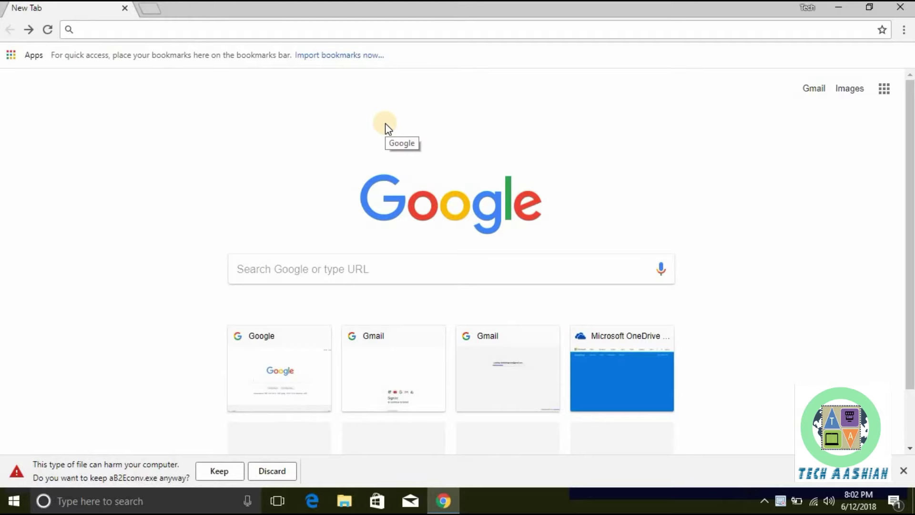
click(295, 30)
text(ww)
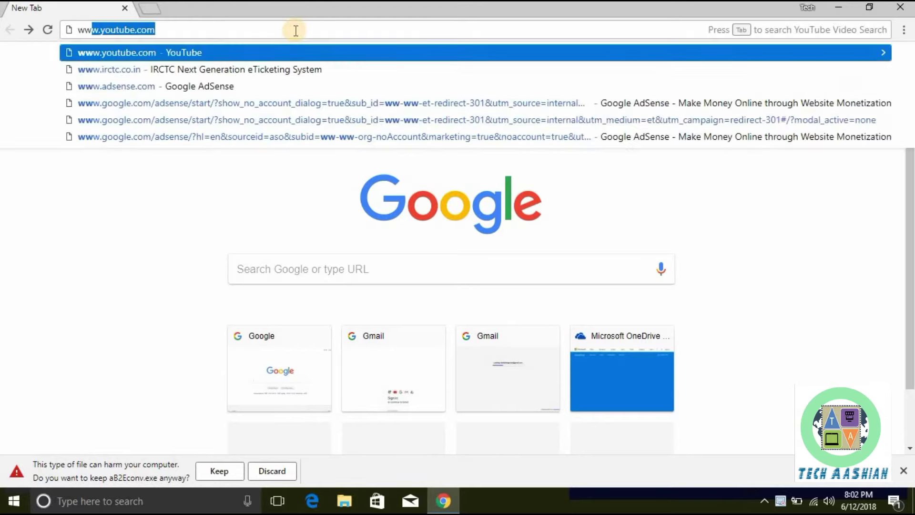
text(w.goo)
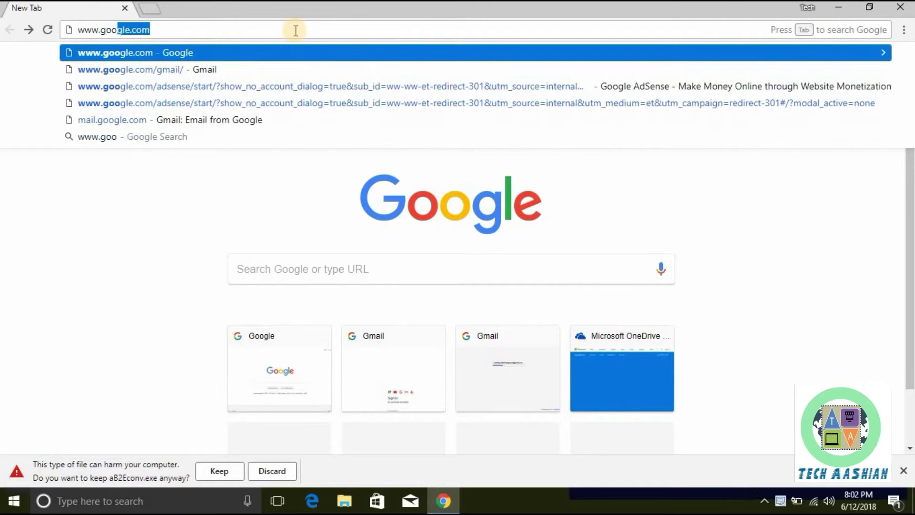
text(le)
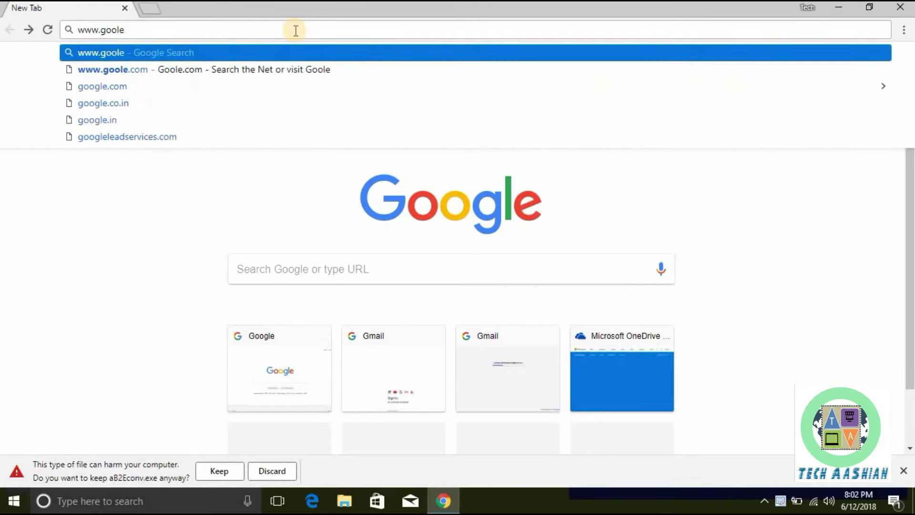
key(BackSpace)
key(BackSpace)
text(gle.co)
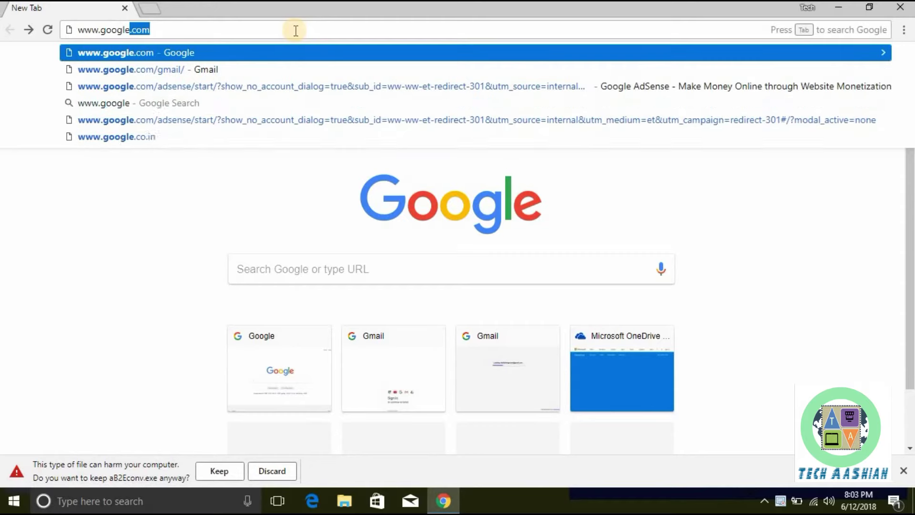
text(m)
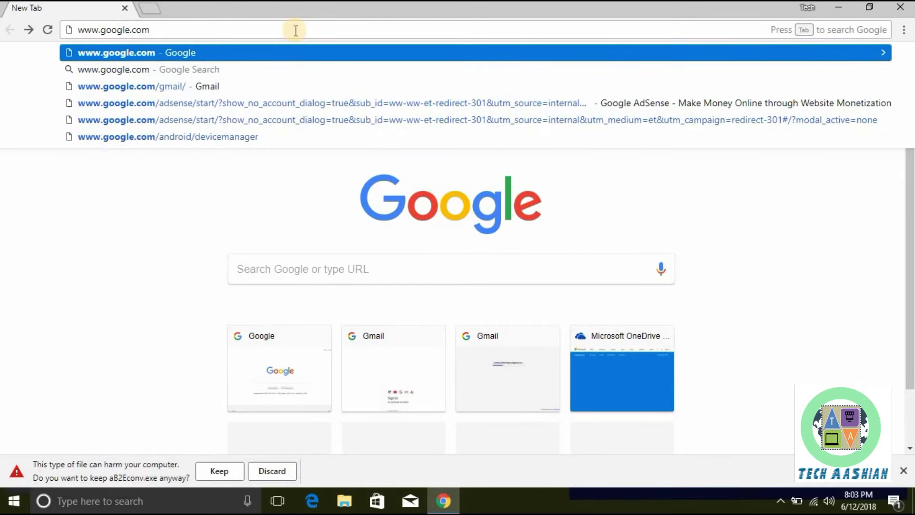
key(BackSpace)
key(BackSpace)
key(BackSpace)
key(BackSpace)
key(BackSpace)
key(BackSpace)
key(BackSpace)
key(BackSpace)
key(BackSpace)
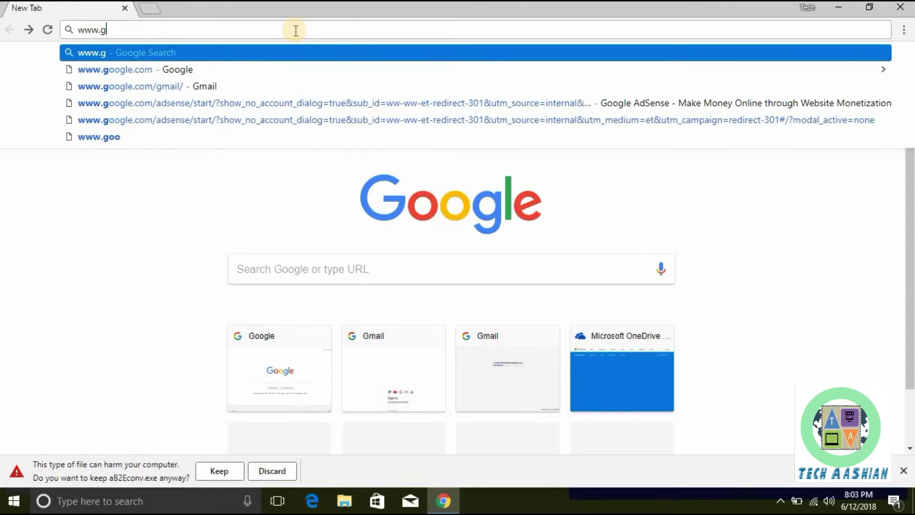
key(BackSpace)
key(BackSpace)
key(BackSpace)
key(BackSpace)
key(BackSpace)
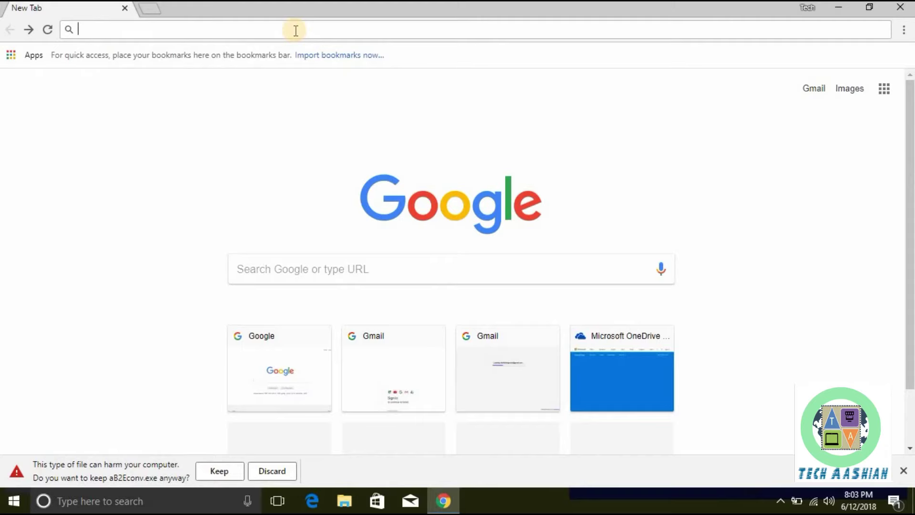
Step: Search the web for "google drive" and go to Google Drive from its official page
text(google)
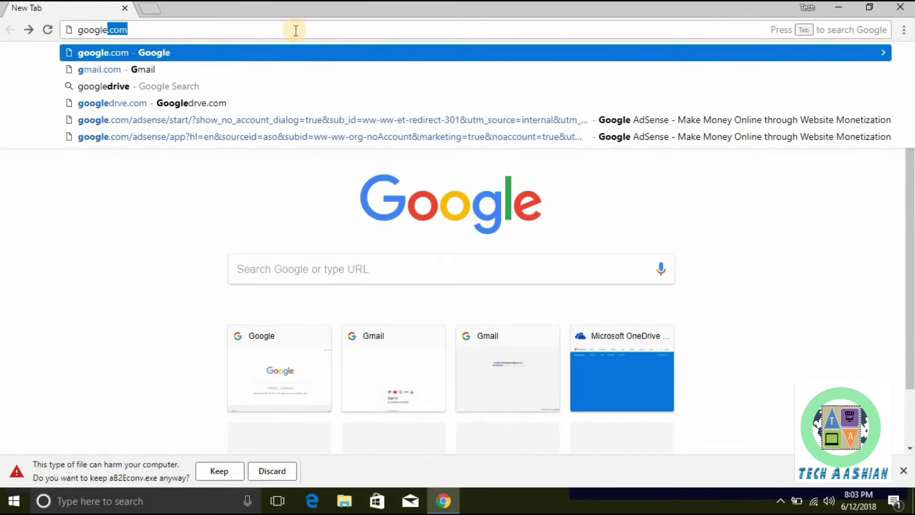
text( drive)
key(Return)
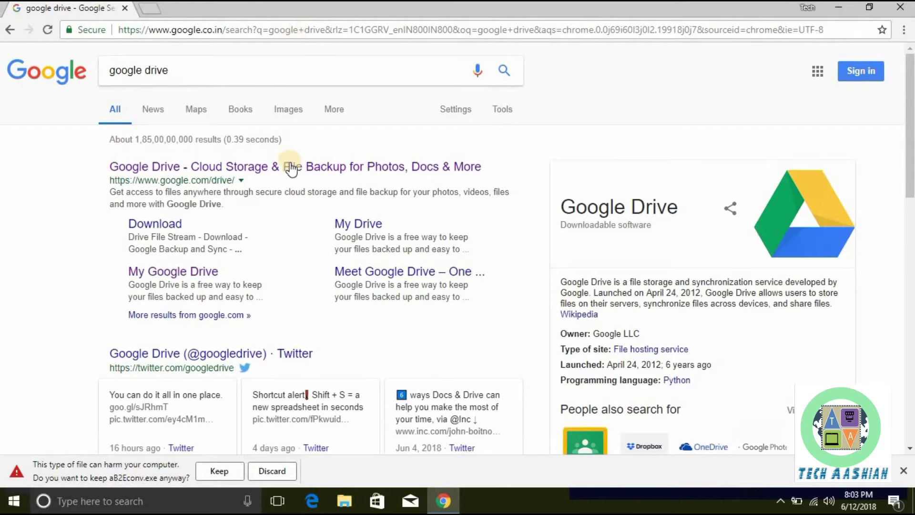
click(290, 171)
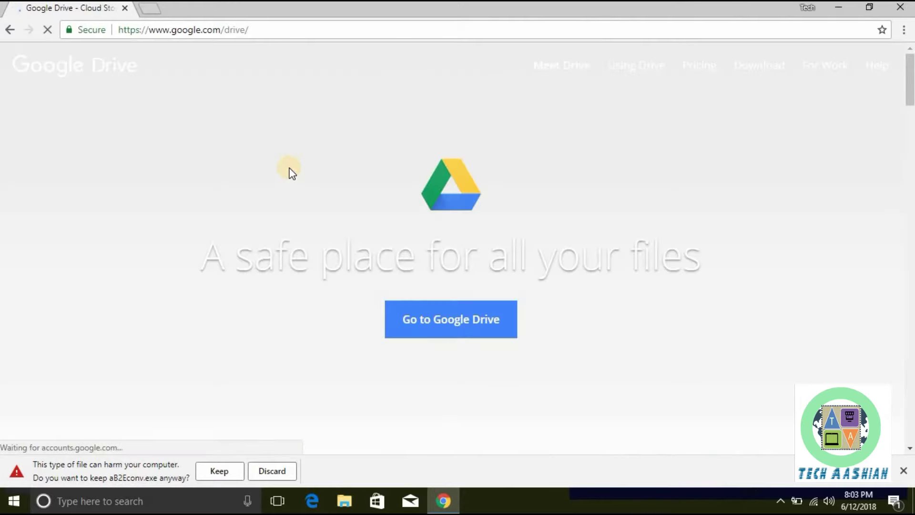
click(461, 331)
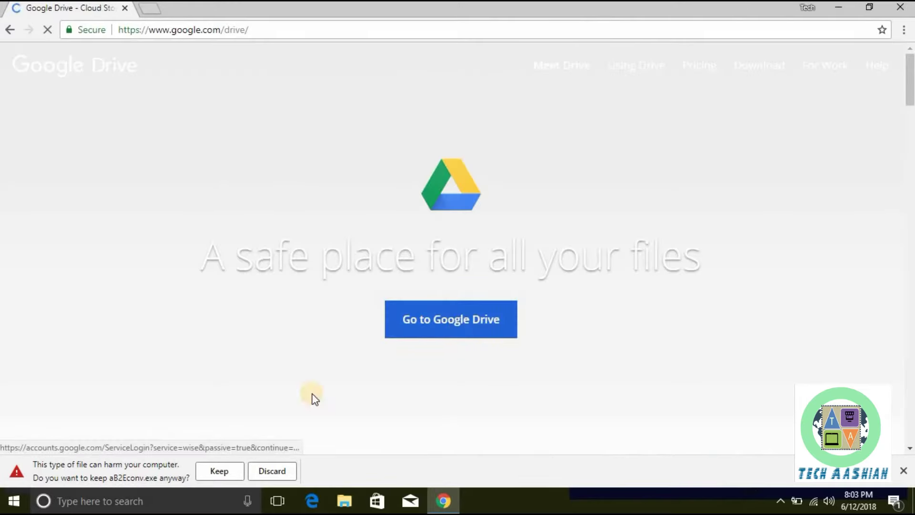
Step: Discard the flagged aB2Econv.exe download and sign in to the first listed Google account with its password
click(276, 469)
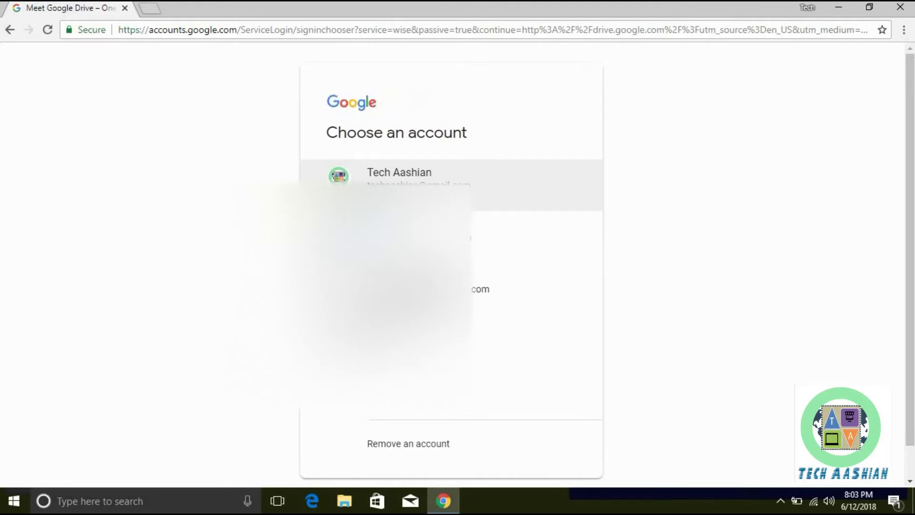
click(403, 175)
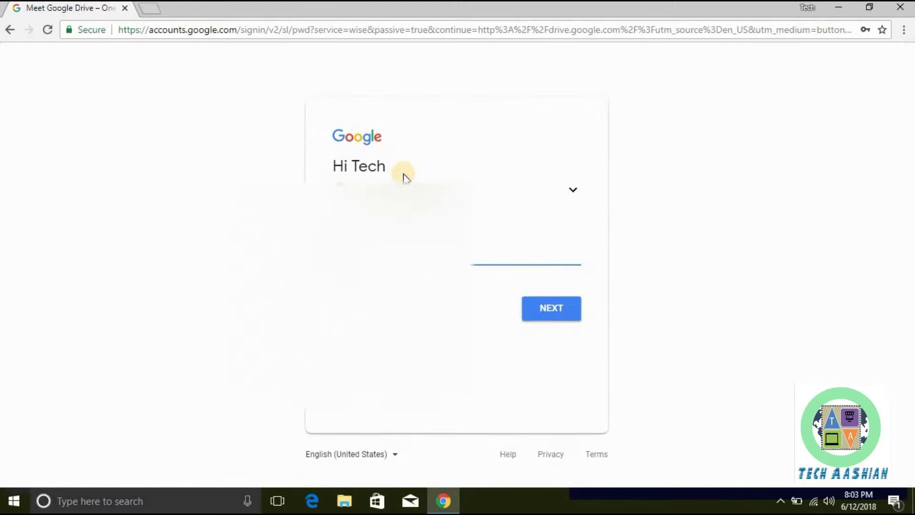
text(•••••••••••)
key(Return)
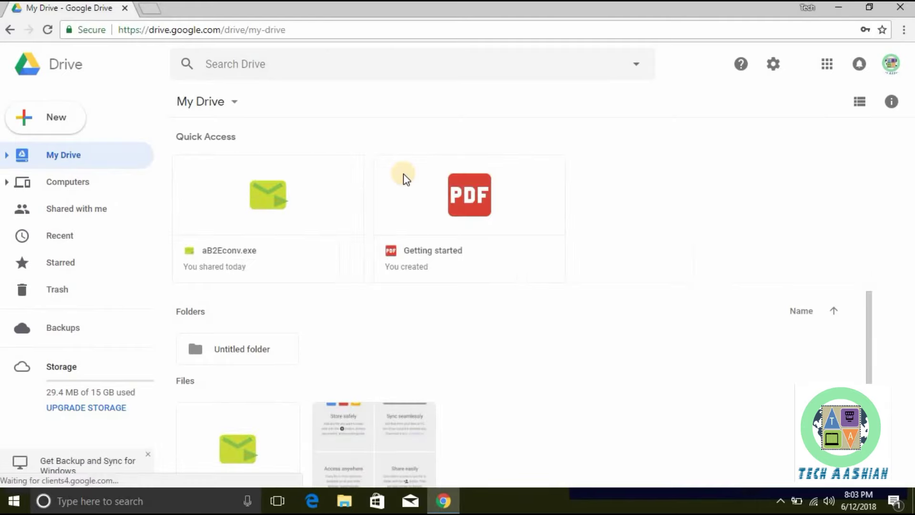
Step: Remove the existing aB2Econv.exe from My Drive and dismiss the removal notice
right_click(242, 197)
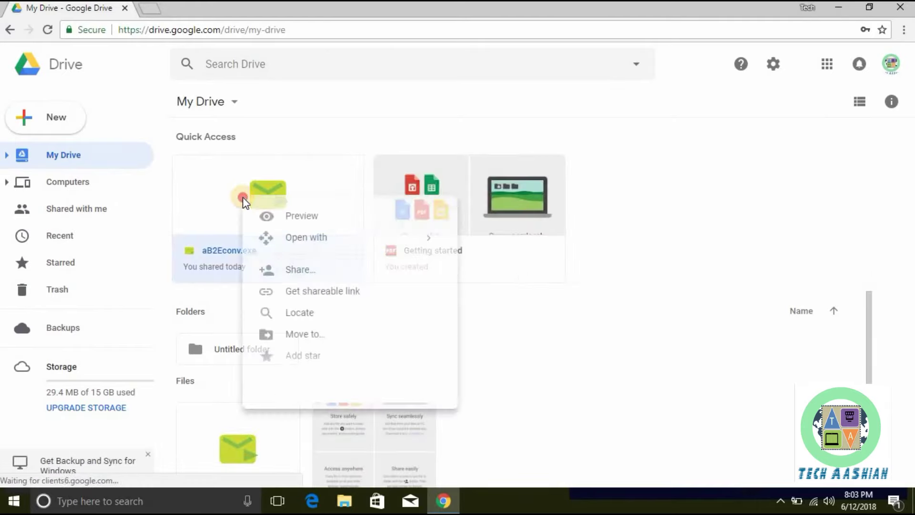
click(242, 197)
right_click(249, 200)
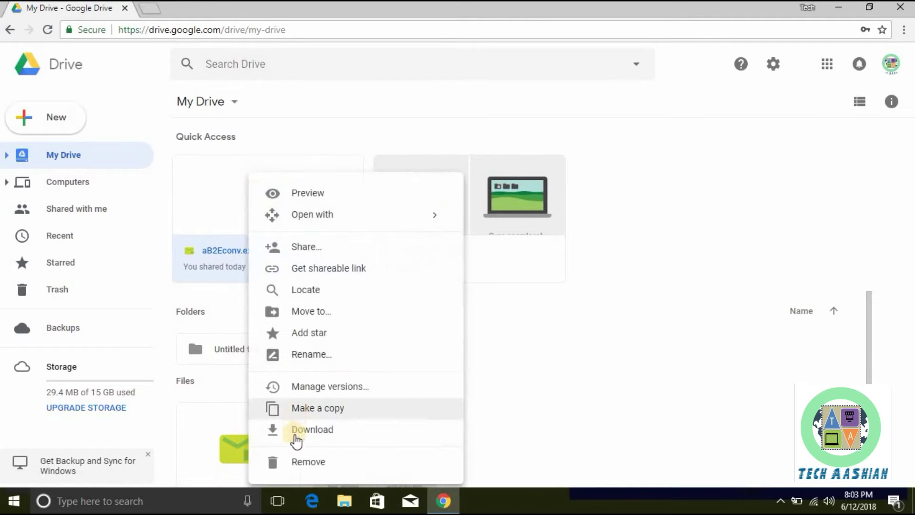
click(298, 464)
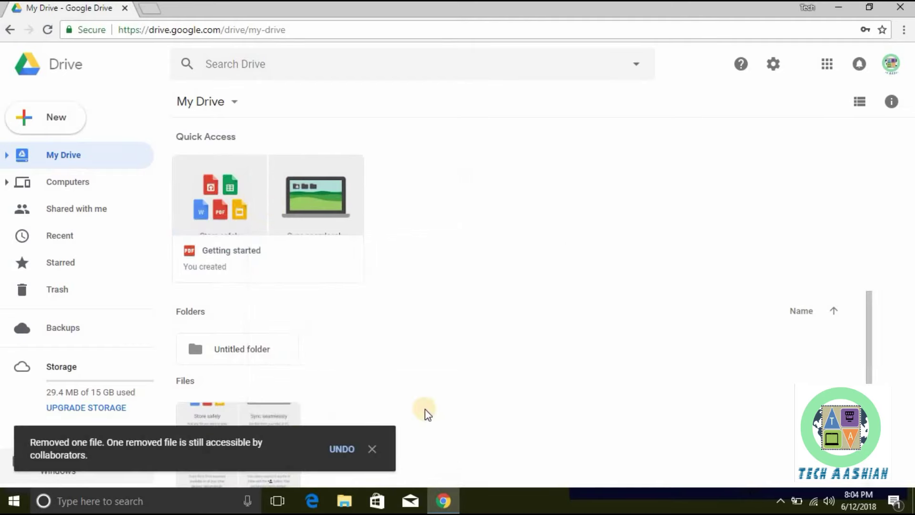
click(373, 448)
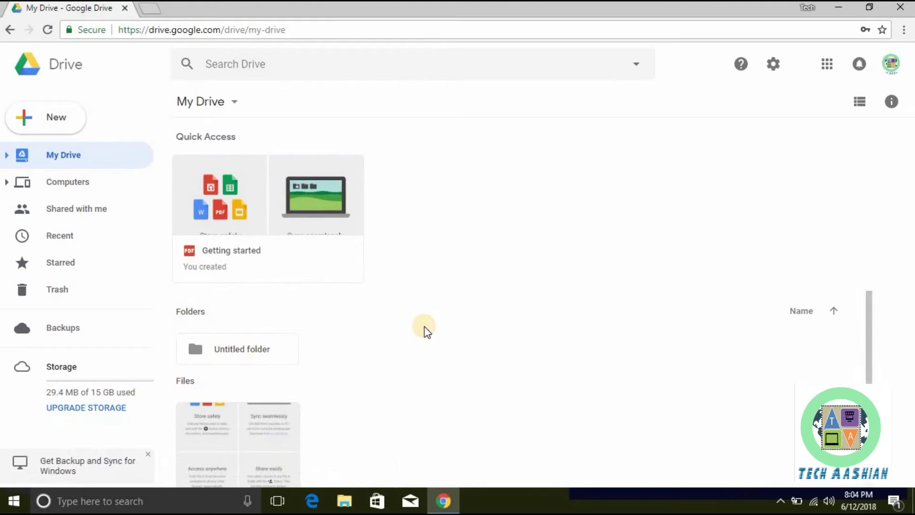
Step: Upload the Advanced BAT to EXE Converter v4.11 file from the Desktop to My Drive
right_click(443, 295)
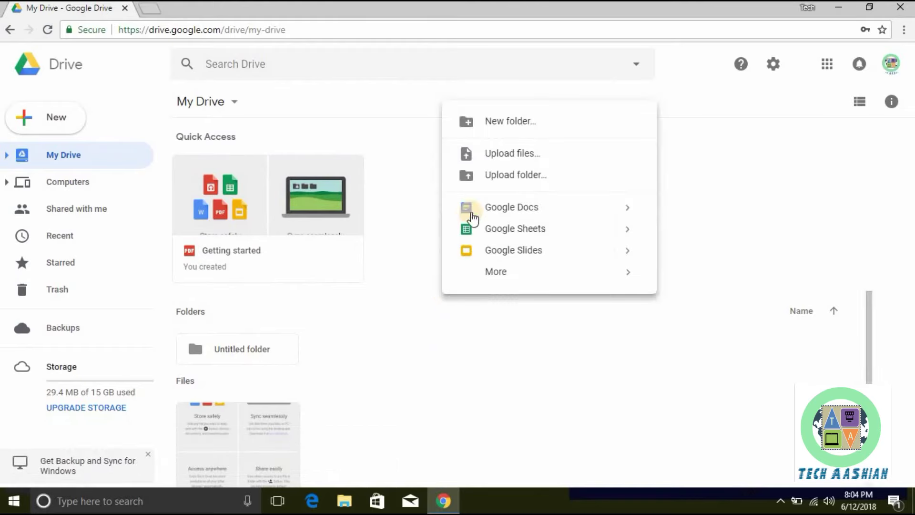
click(498, 153)
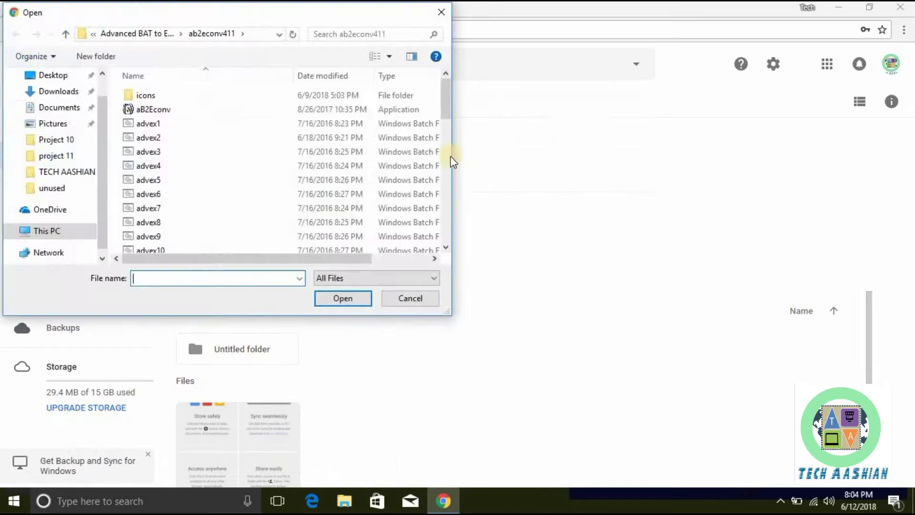
click(56, 77)
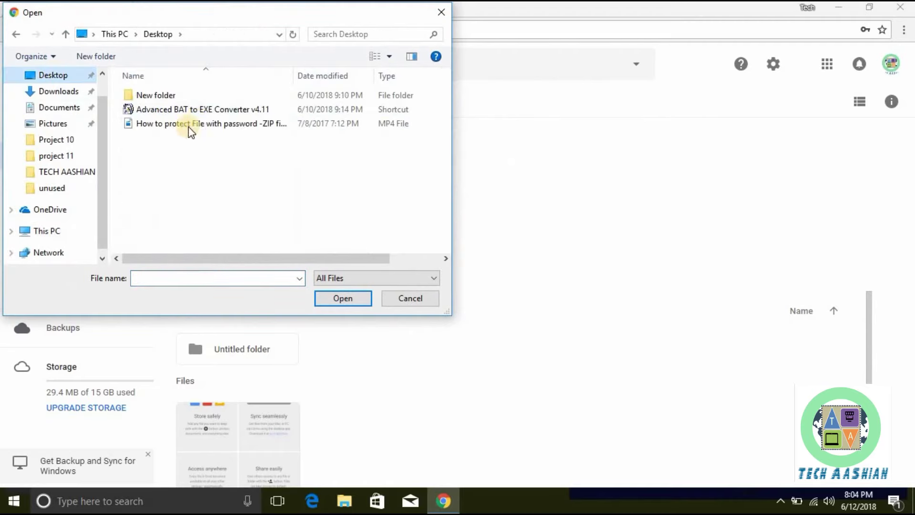
click(208, 111)
double_click(209, 113)
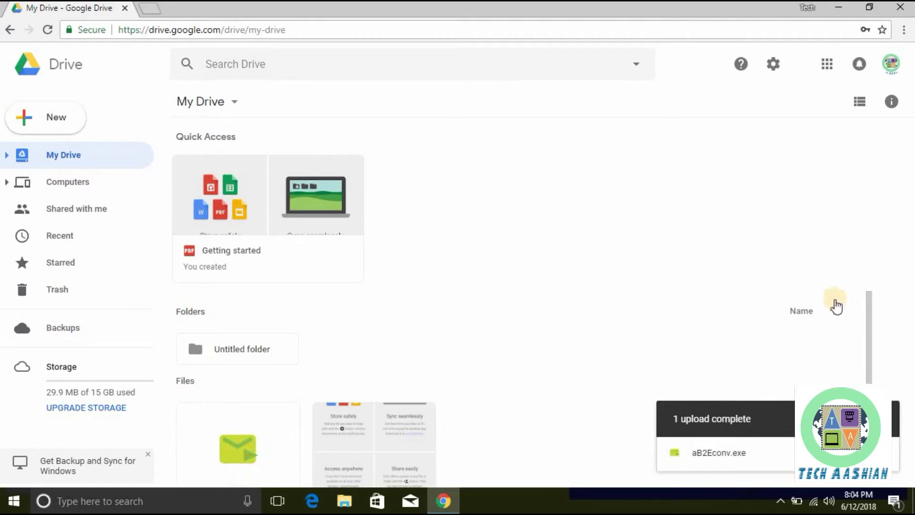
Step: Get a shareable link for the uploaded aB2Econv.exe and set its access to anyone with the link can edit
scroll(877, 353, down, 2)
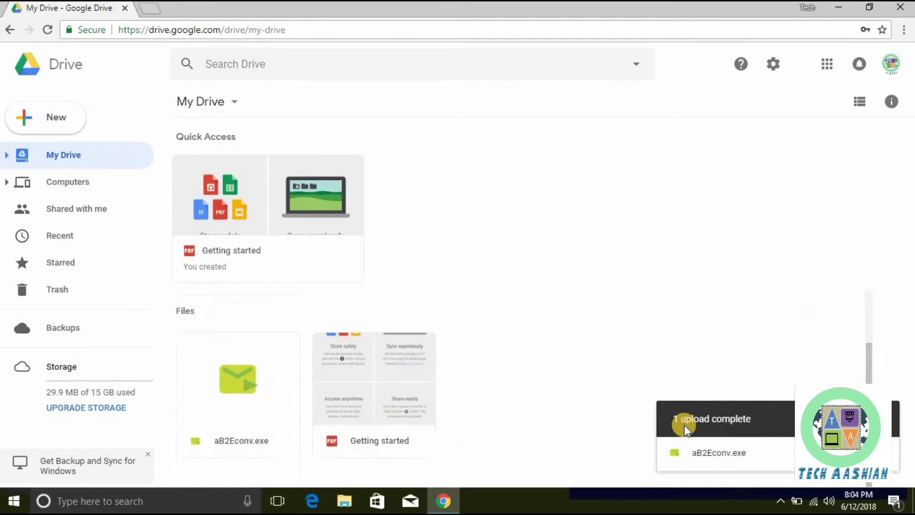
right_click(241, 390)
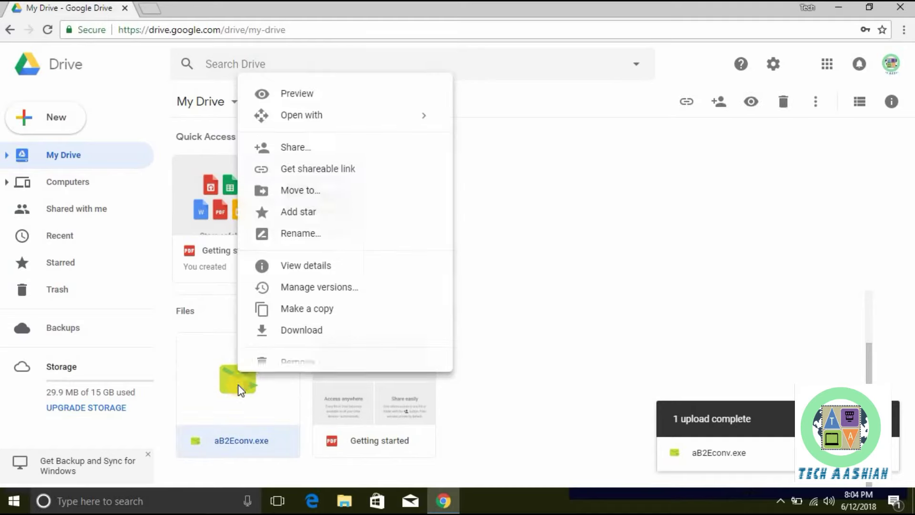
click(324, 171)
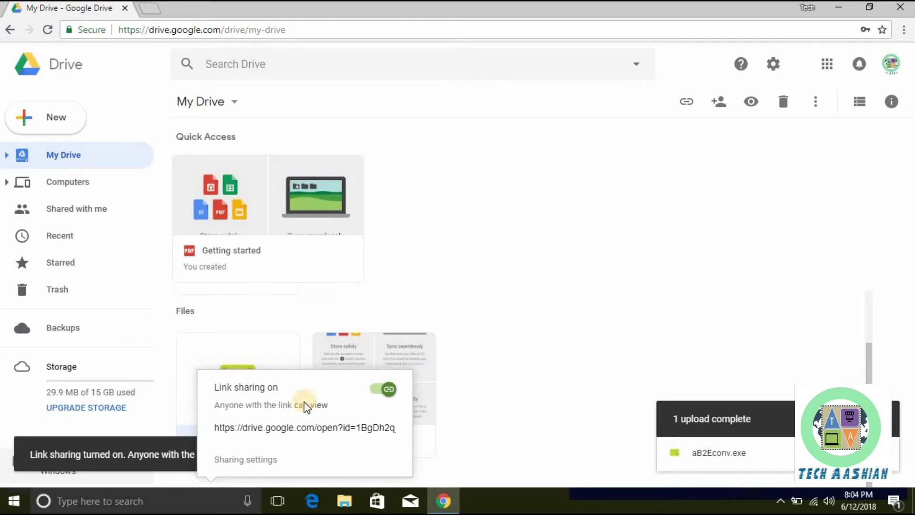
click(242, 460)
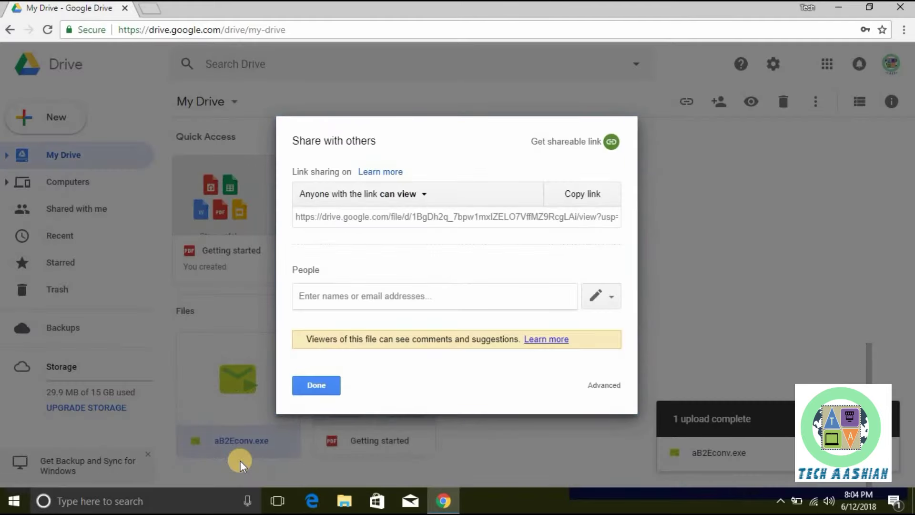
click(409, 190)
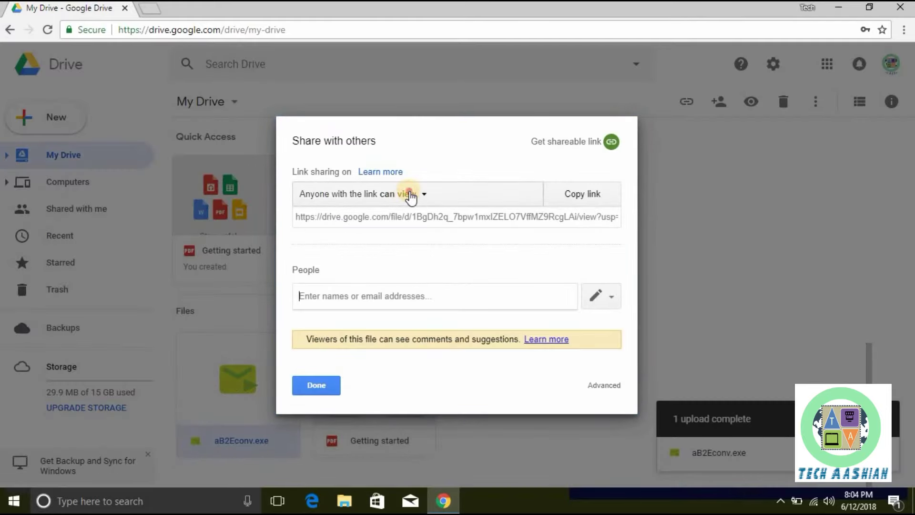
click(407, 248)
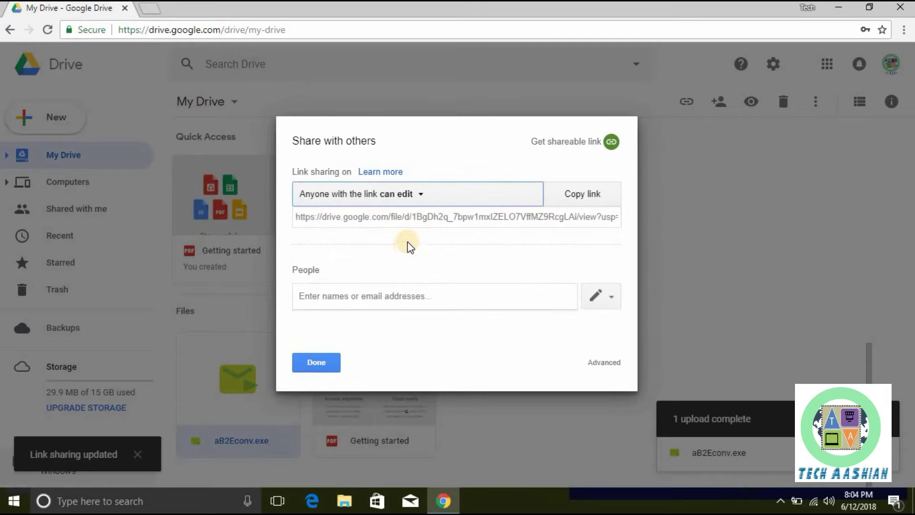
Step: Copy the sharing link of aB2Econv.exe and finish the sharing settings
click(425, 217)
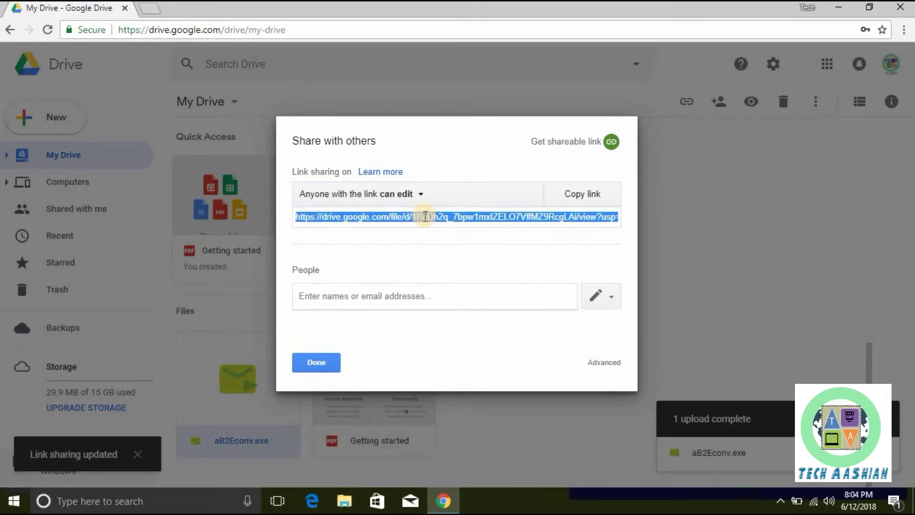
right_click(425, 217)
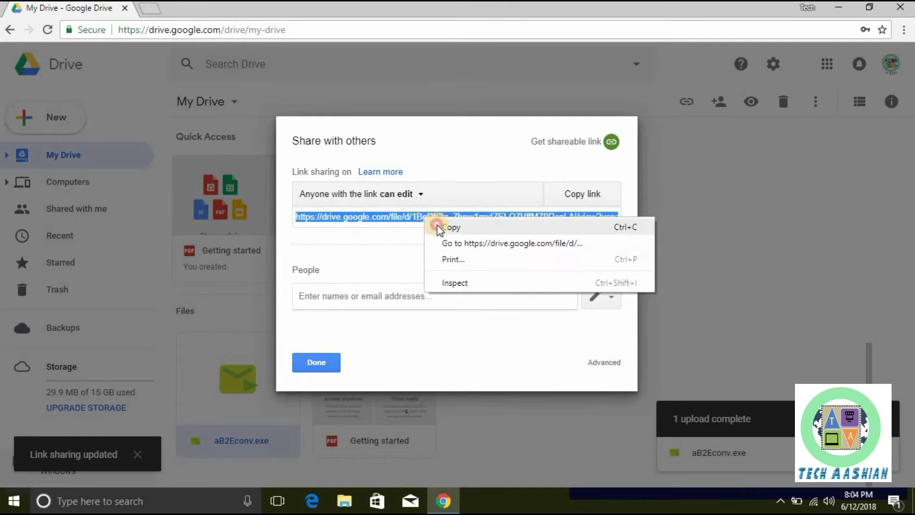
click(439, 230)
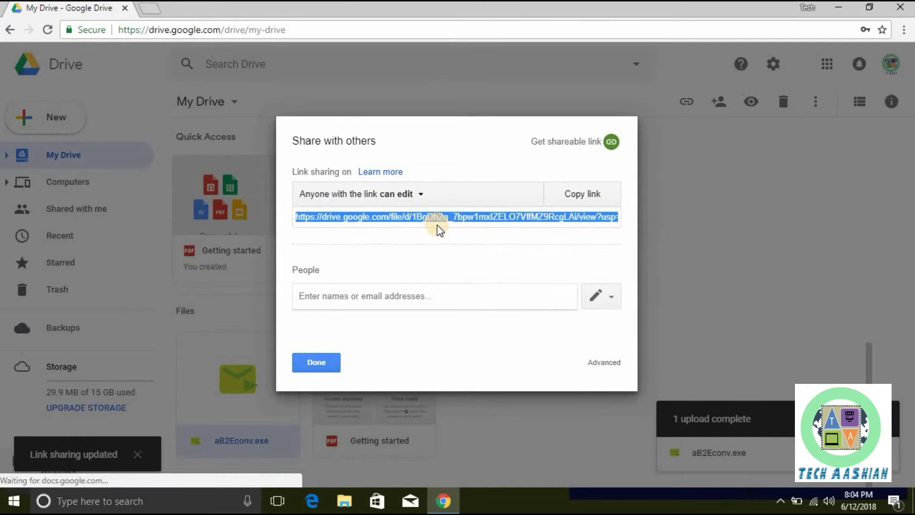
click(405, 194)
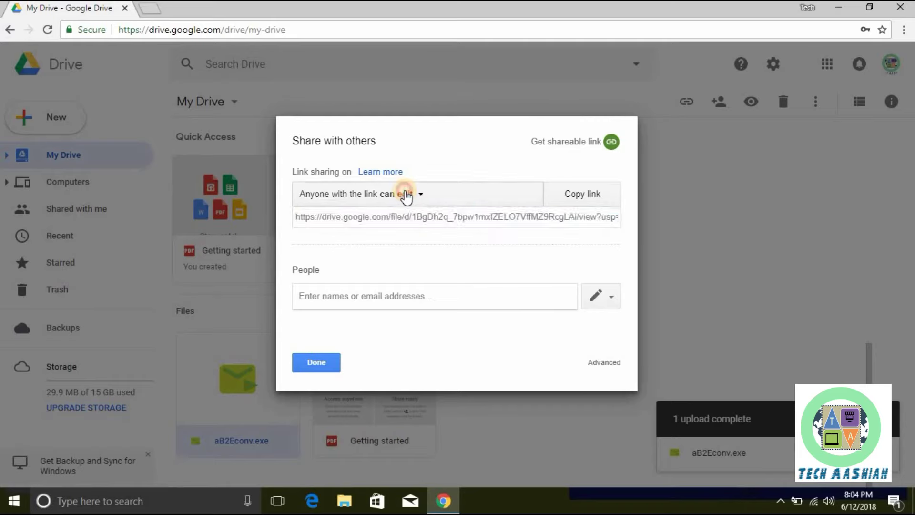
click(438, 145)
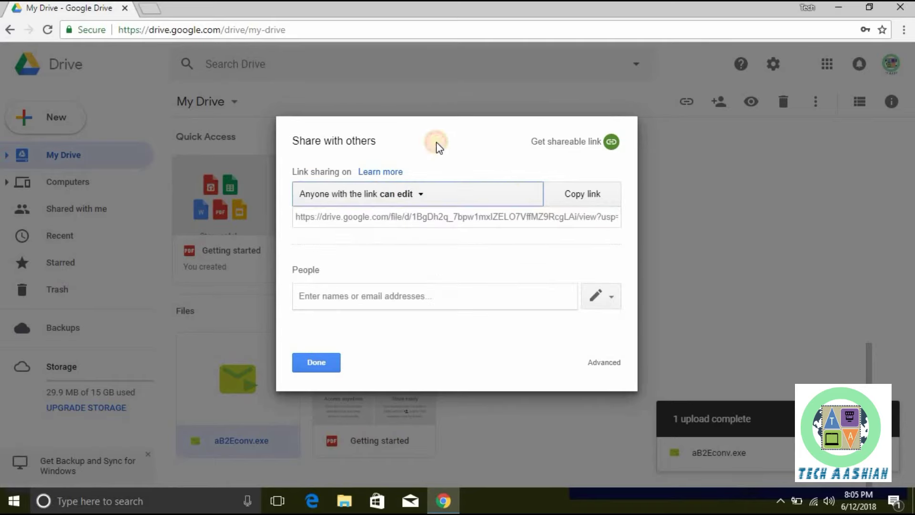
click(473, 214)
right_click(474, 214)
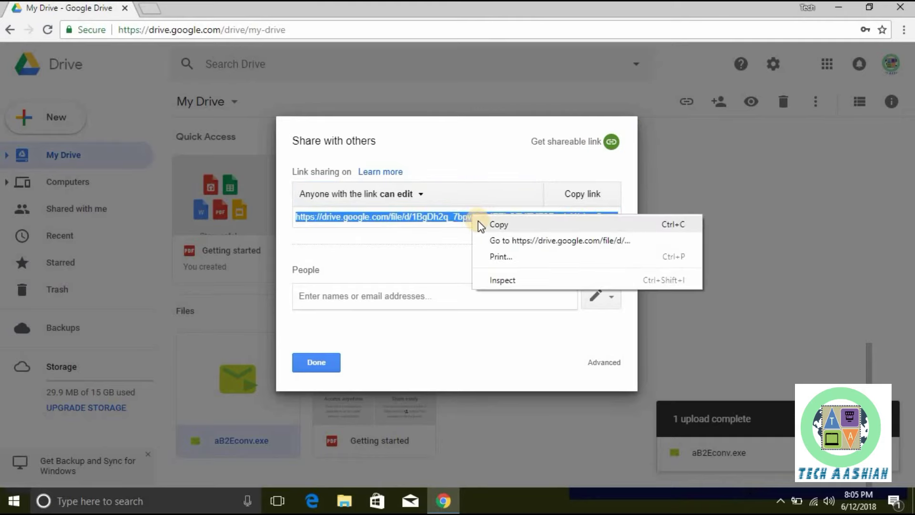
click(482, 224)
click(319, 366)
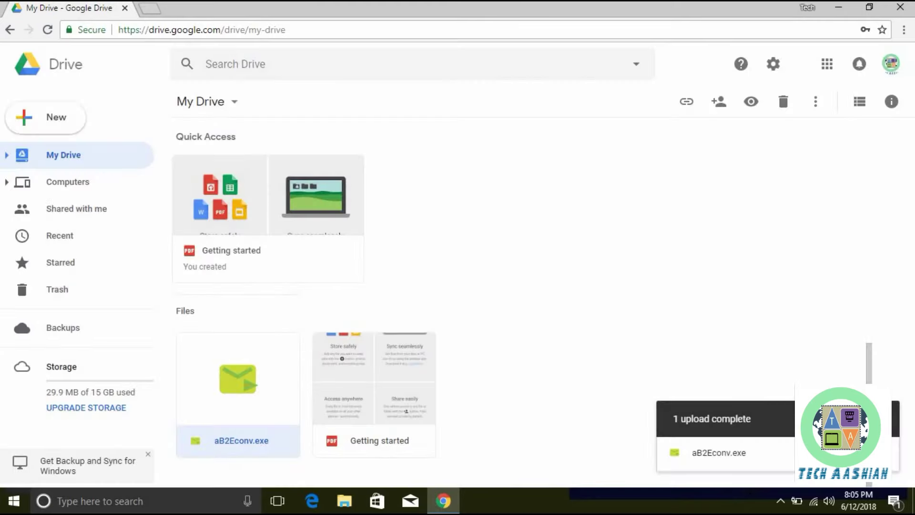
Step: Sign out of the Google account
click(895, 68)
click(868, 288)
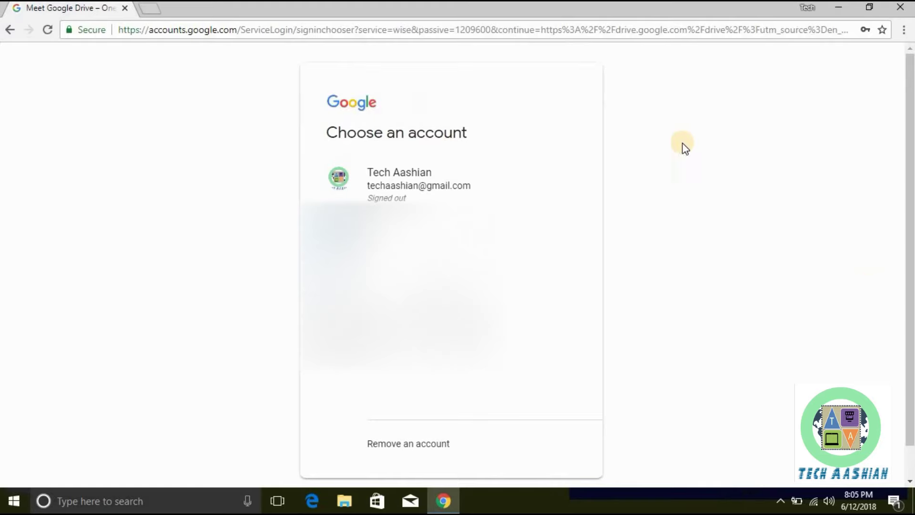
Step: Open the copied sharing link in the browser and download aB2Econv.exe from the shared file page
click(400, 30)
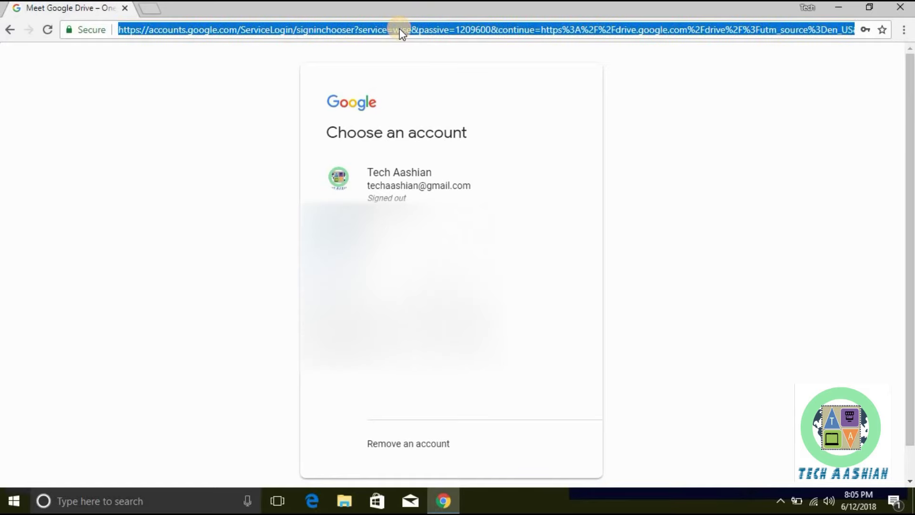
key(ctrl+v)
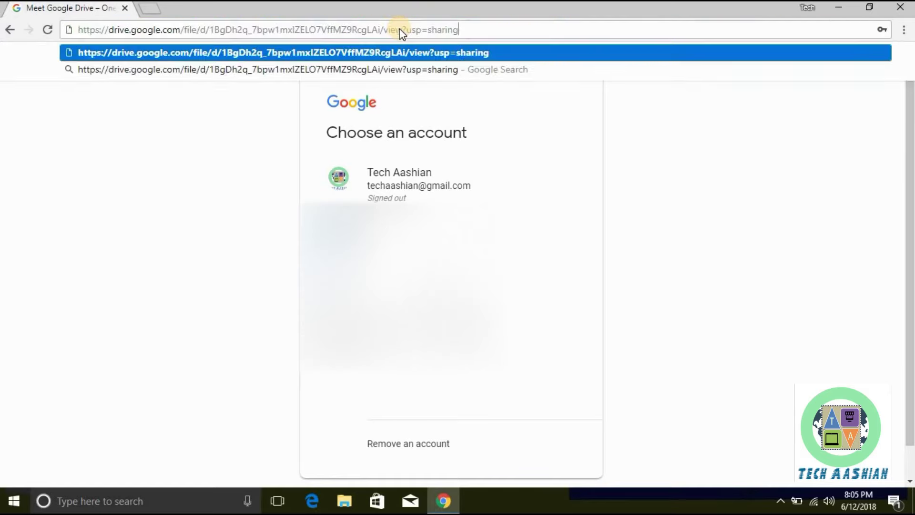
key(Return)
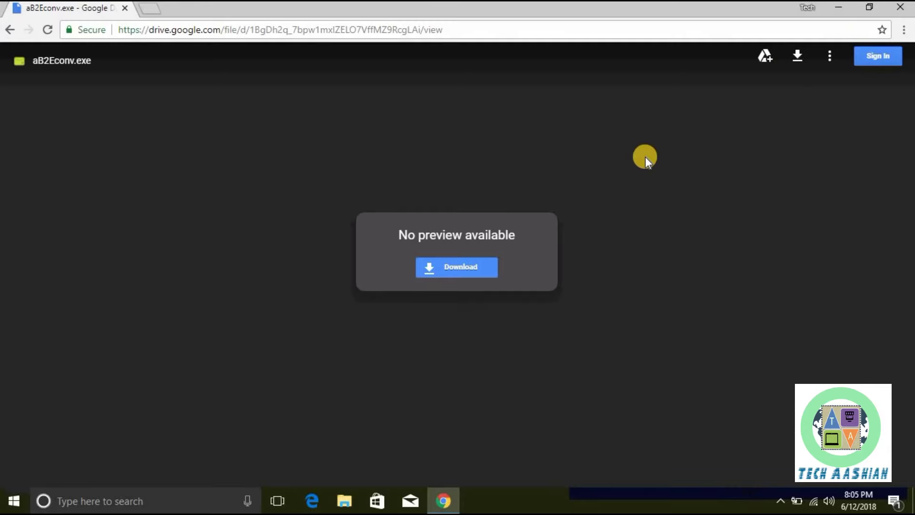
click(473, 266)
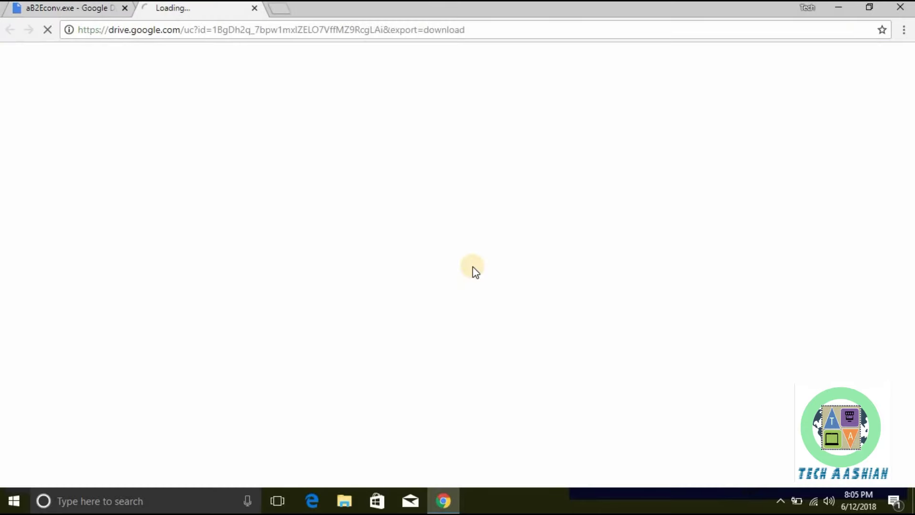